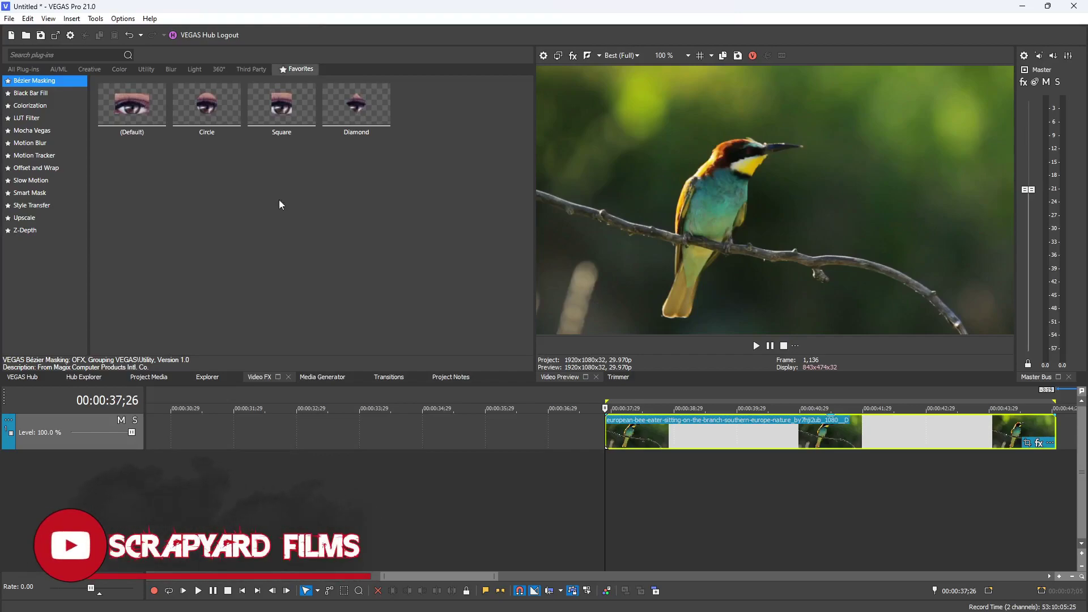
Apply the Smart Mask (Default) preset to the bee-eater clip and analyze the frame for detections
{"action": "left_click", "coordinate": [31, 193]}
{"action": "left_click_drag", "start_coordinate": [138, 114], "coordinate": [506, 312]}
{"action": "left_click_drag", "start_coordinate": [659, 441], "coordinate": [659, 442]}
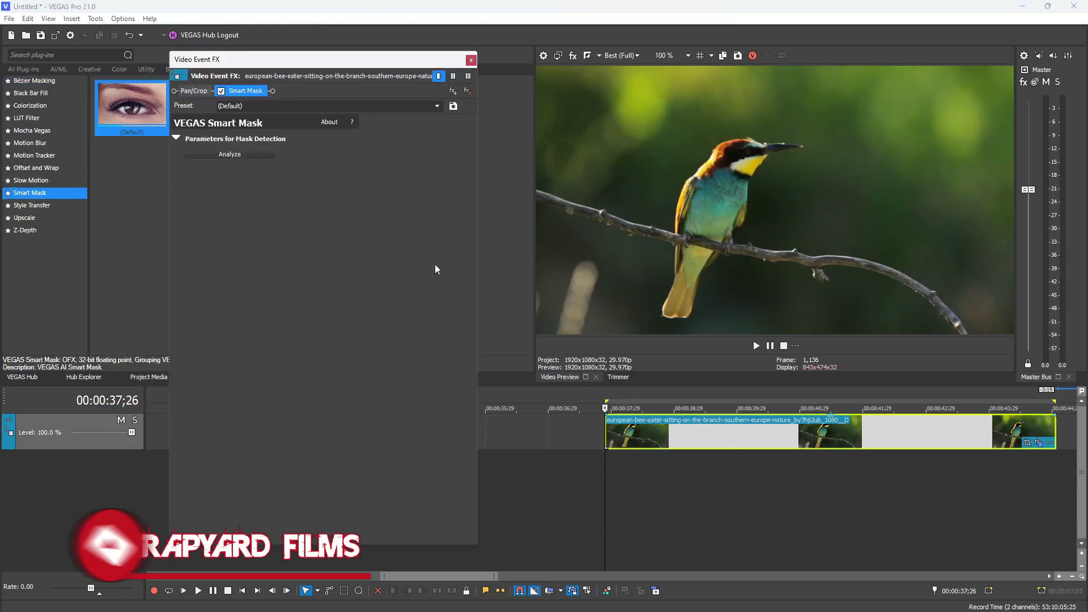
{"action": "left_click", "coordinate": [177, 138]}
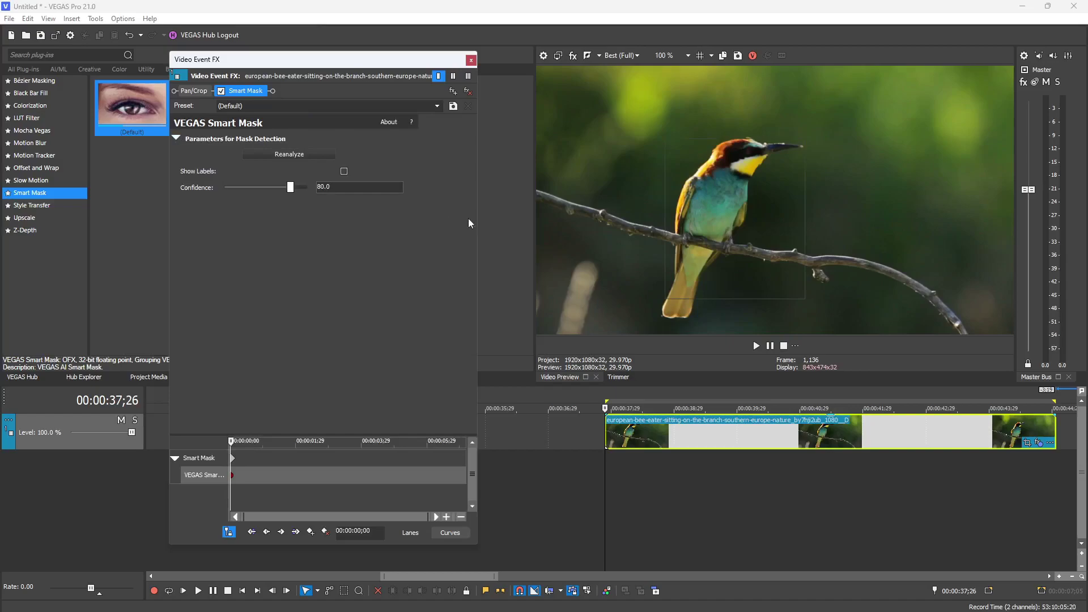
Turn on Show Labels, pick the bird's detection as the mask object, and drag Confidence to 10.9
{"action": "left_click", "coordinate": [344, 172]}
{"action": "left_click", "coordinate": [672, 304]}
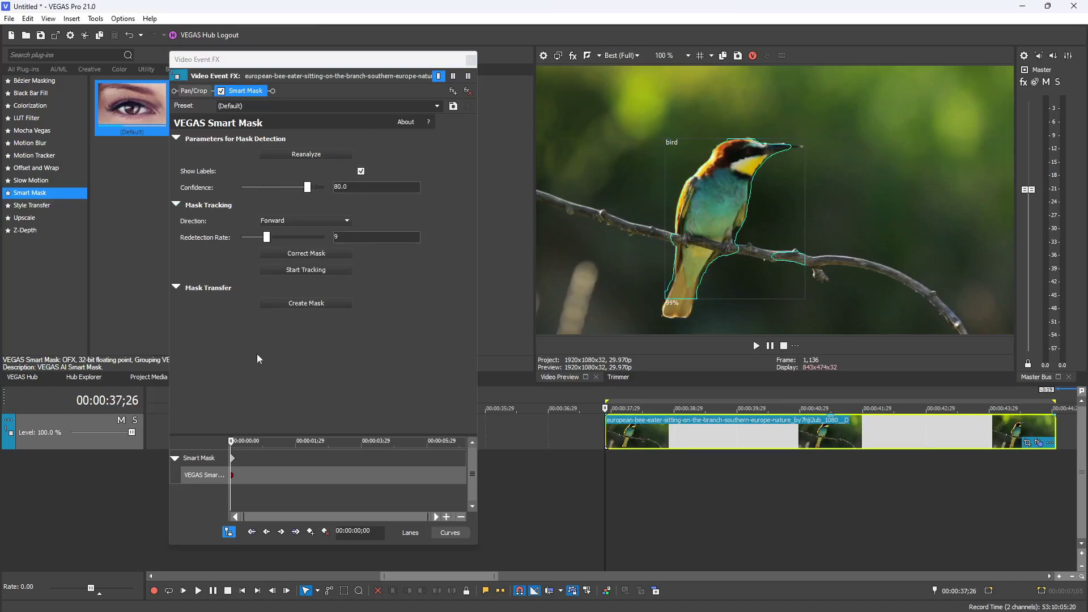
{"action": "left_click_drag", "start_coordinate": [308, 187], "coordinate": [253, 194]}
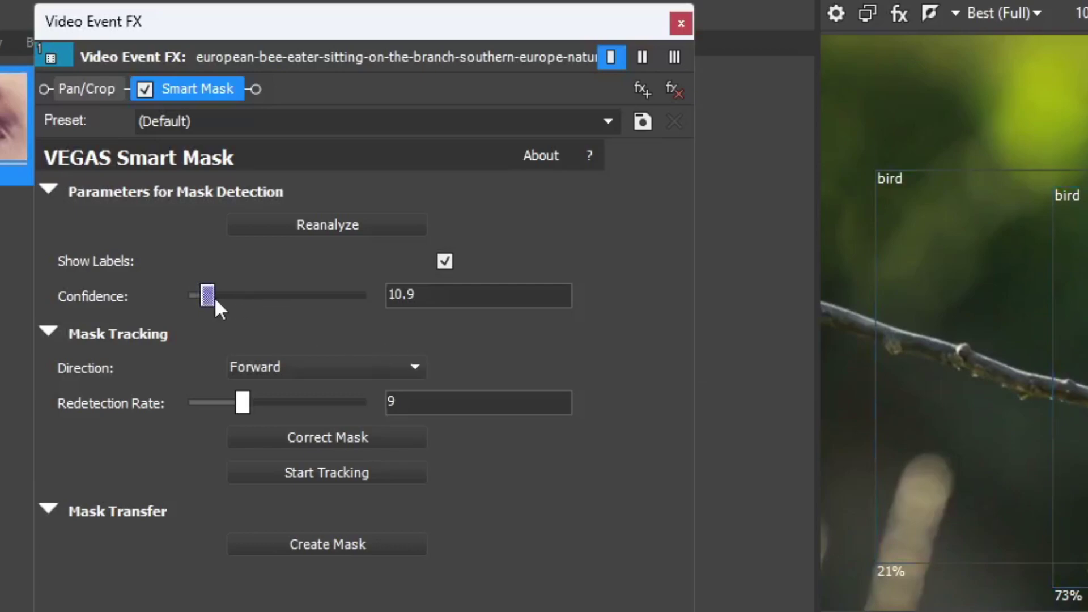
Set Smart Mask Confidence to 95.0, keep Direction Forward, and lower Redetection Rate from 29 to 7
{"action": "left_click_drag", "start_coordinate": [214, 297], "coordinate": [362, 297]}
{"action": "left_click", "coordinate": [316, 366]}
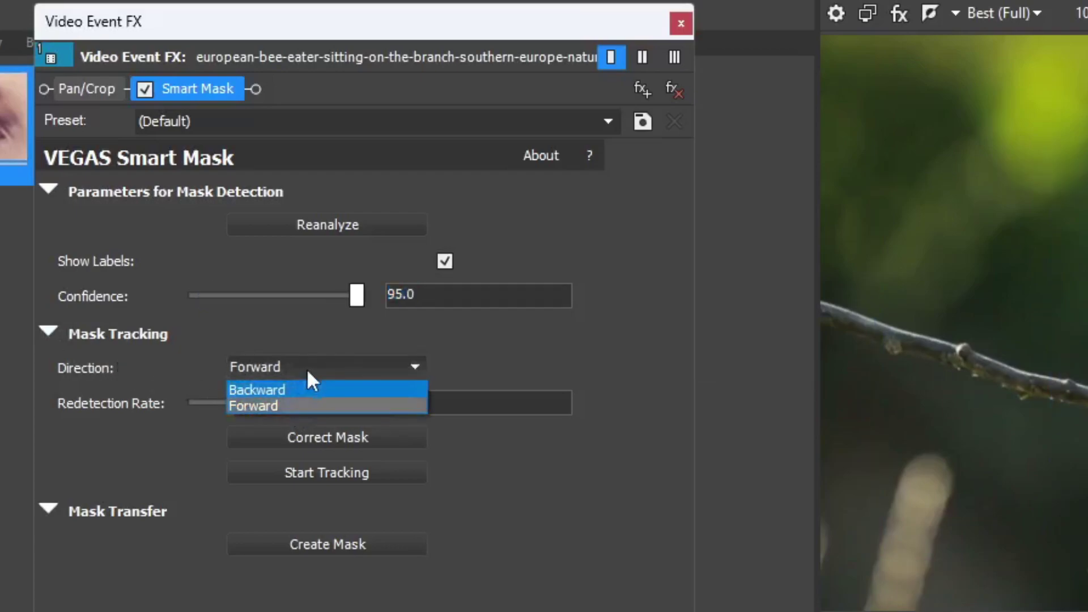
{"action": "left_click", "coordinate": [291, 405]}
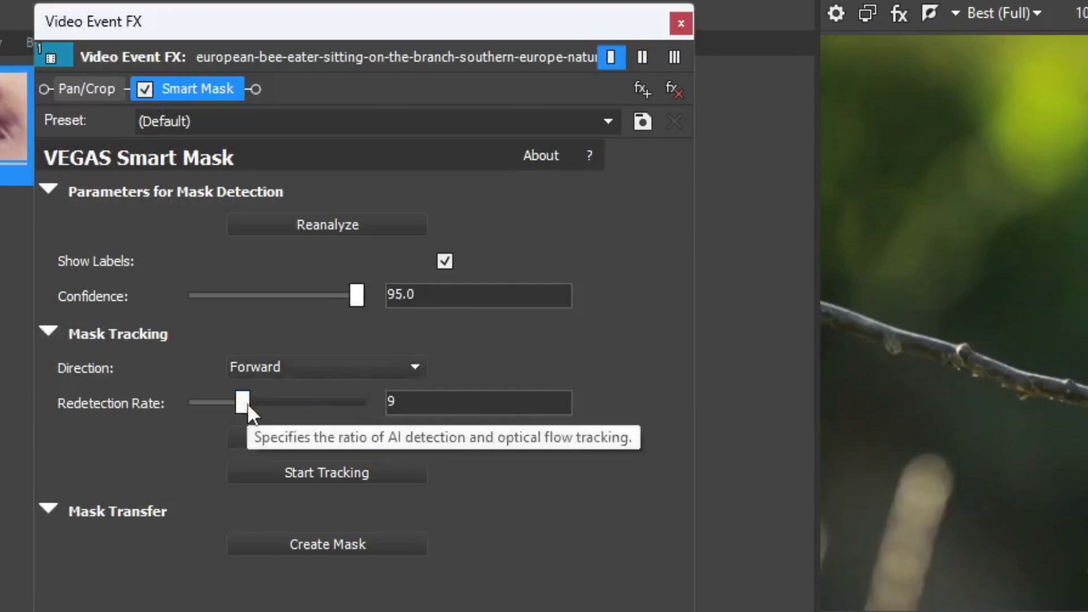
{"action": "left_click_drag", "start_coordinate": [247, 402], "coordinate": [194, 403]}
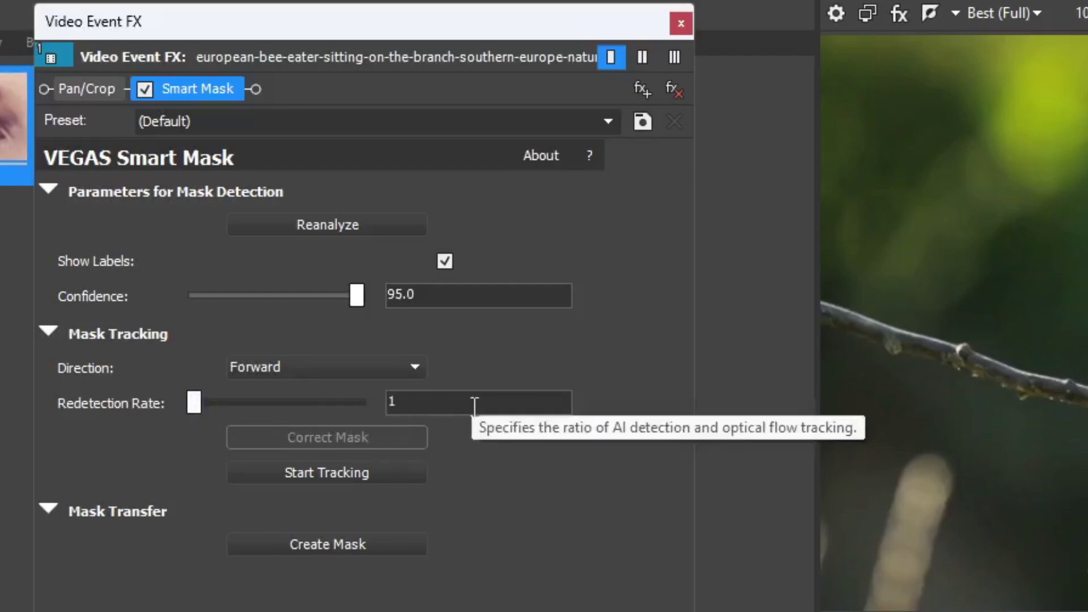
{"action": "left_click_drag", "start_coordinate": [198, 403], "coordinate": [285, 400]}
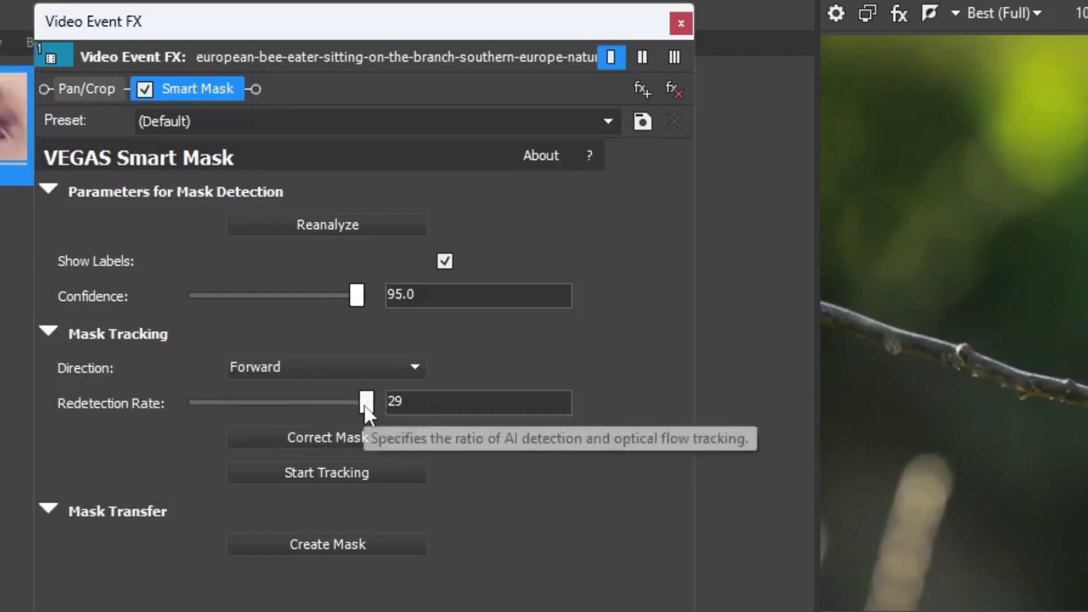
{"action": "left_click_drag", "start_coordinate": [366, 402], "coordinate": [236, 400]}
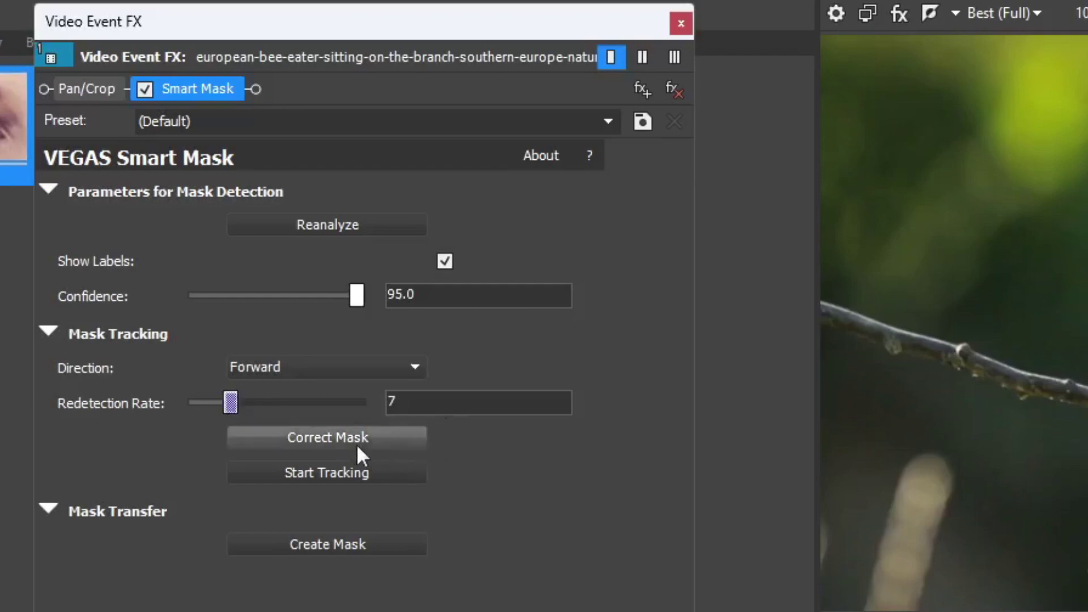
Run forward tracking on the bird mask, then scrub back a few frames to verify the outline
{"action": "left_click", "coordinate": [397, 470]}
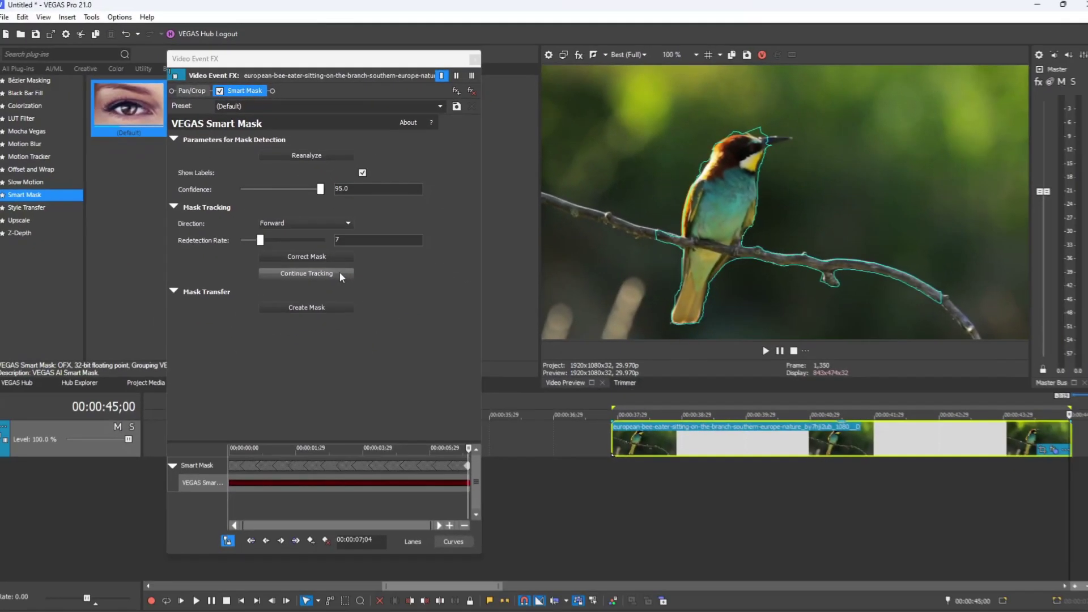
{"action": "left_click", "coordinate": [680, 476]}
{"action": "left_click_drag", "start_coordinate": [680, 477], "coordinate": [634, 474]}
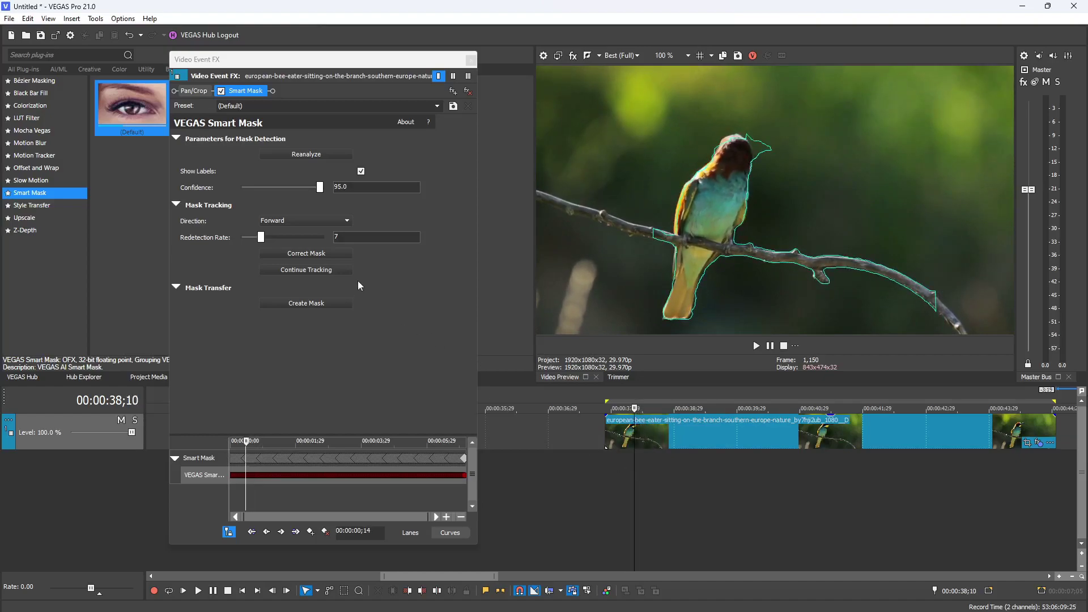
{"action": "left_click", "coordinate": [341, 254]}
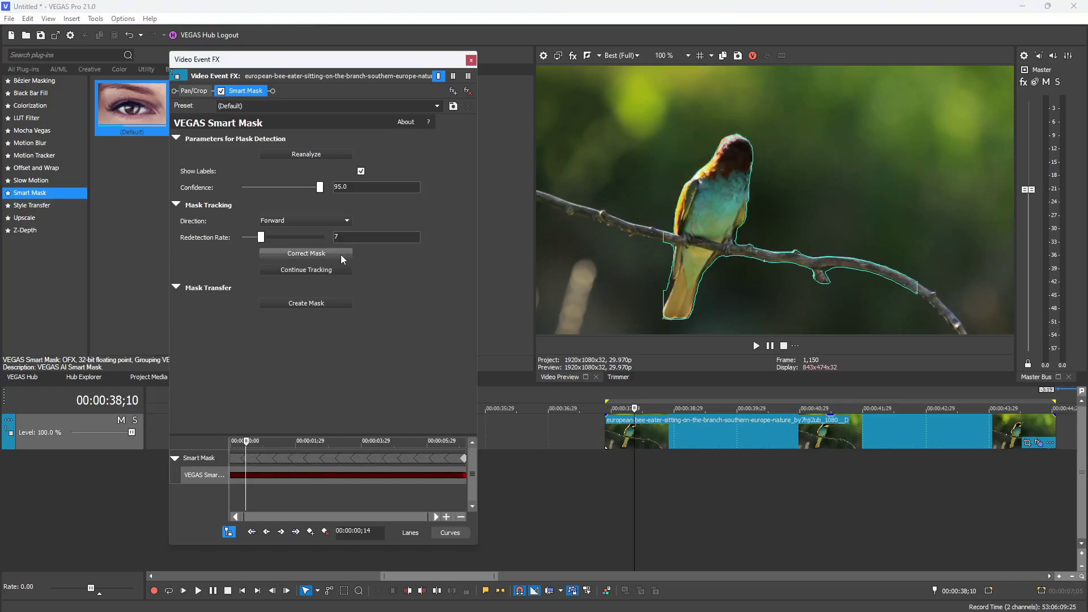
{"action": "left_click_drag", "start_coordinate": [634, 494], "coordinate": [616, 495]}
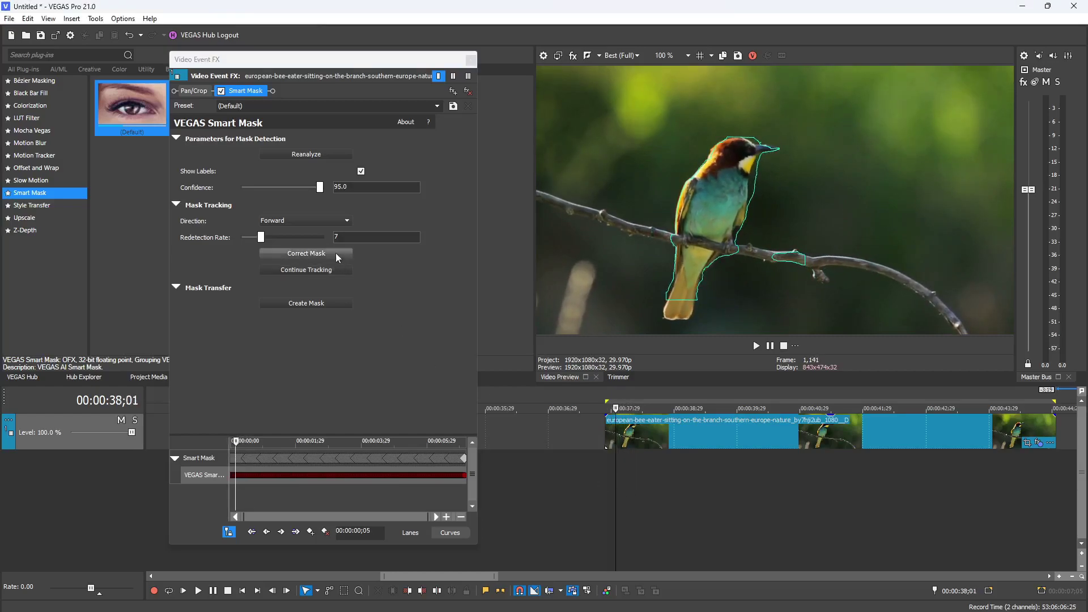
{"action": "left_click", "coordinate": [336, 253]}
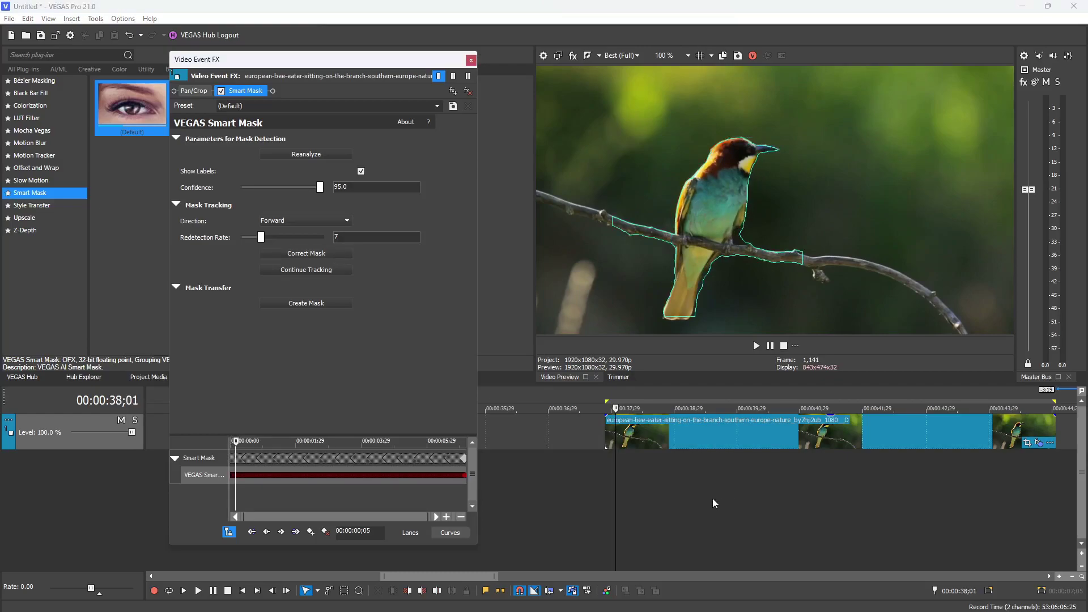
{"action": "left_click_drag", "start_coordinate": [614, 495], "coordinate": [687, 498]}
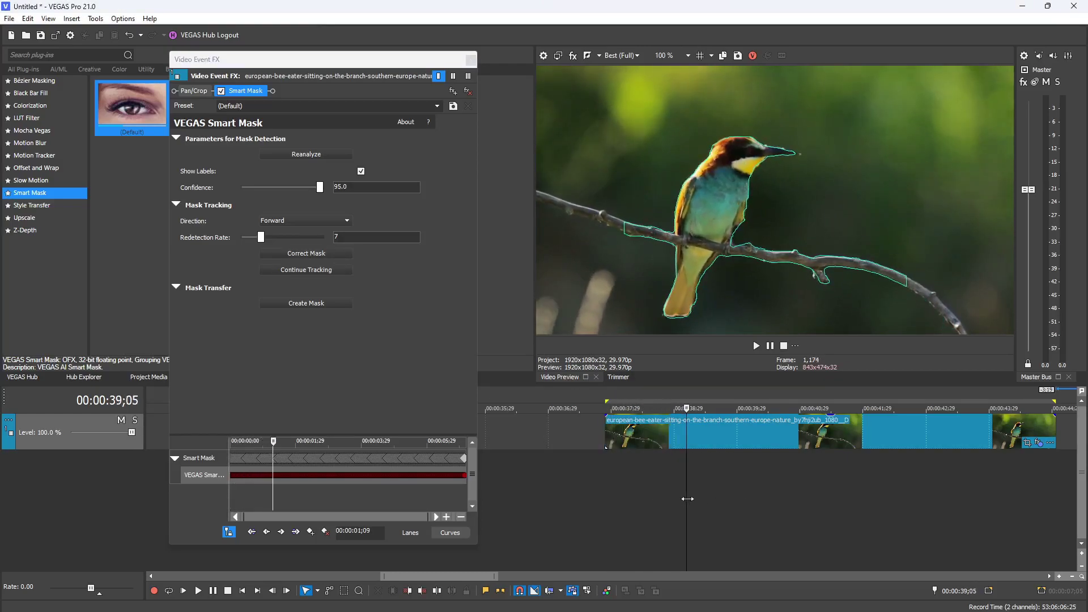
Create a Bézier Masking effect from the tracked Smart Mask and scrub to check the bird on black
{"action": "left_click", "coordinate": [318, 310]}
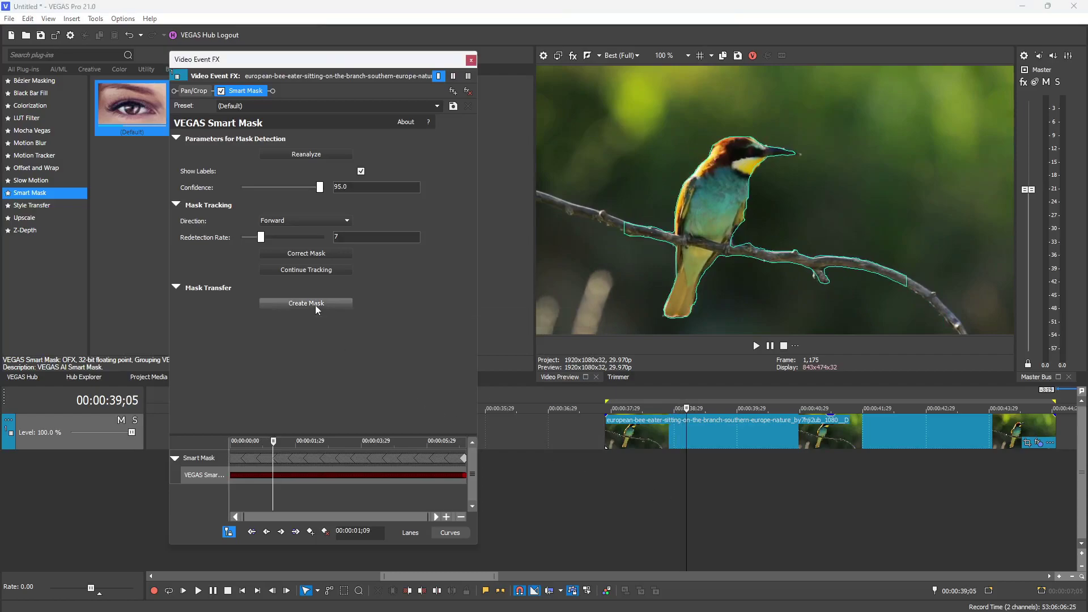
{"action": "left_click", "coordinate": [316, 306]}
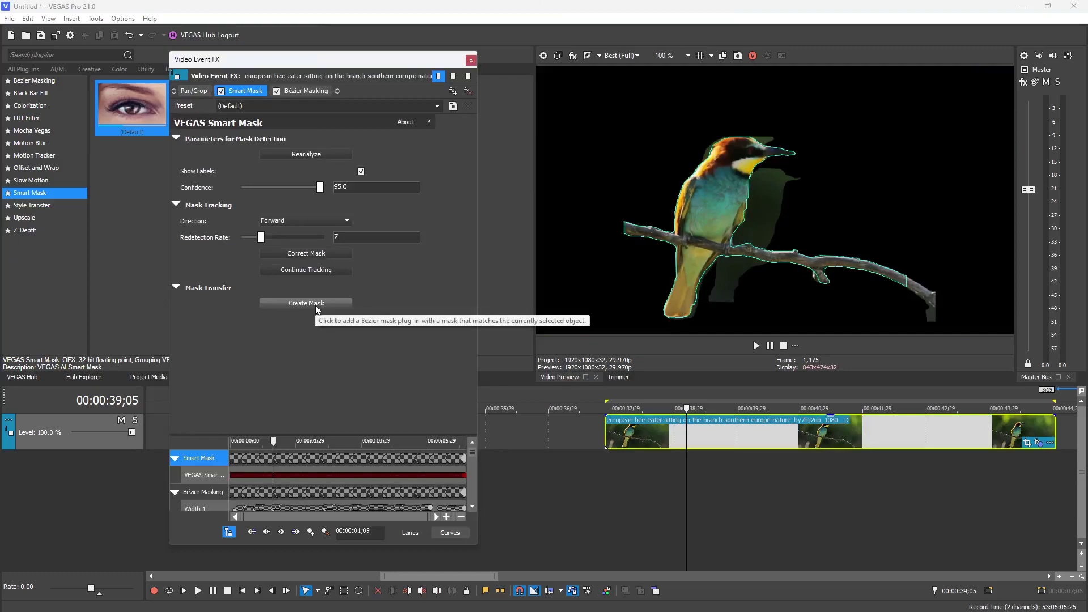
{"action": "left_click", "coordinate": [301, 91]}
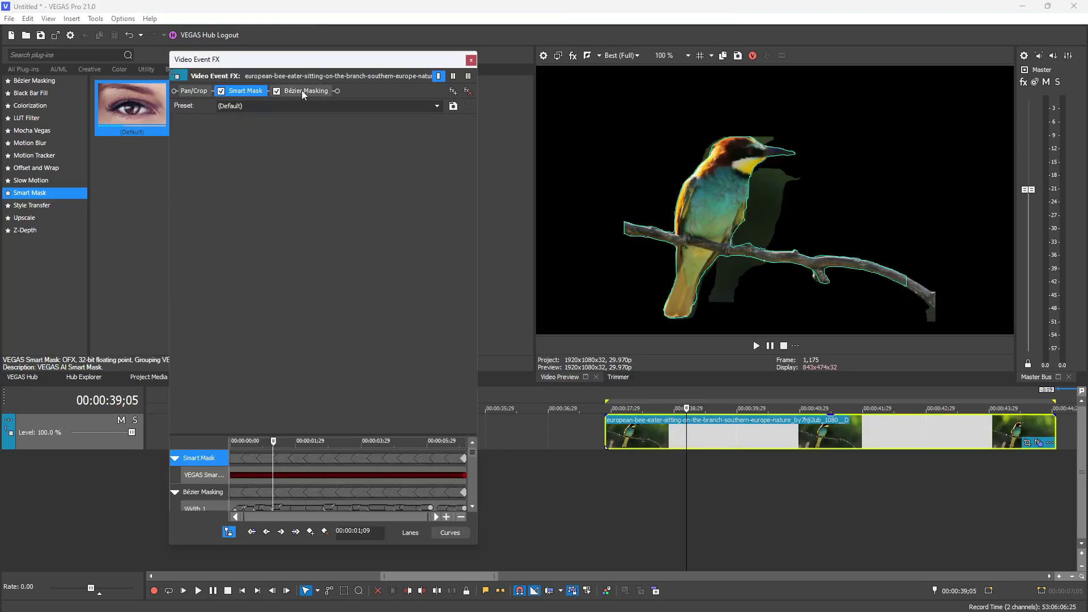
{"action": "mouse_move", "coordinate": [692, 478]}
{"action": "left_mouse_down"}
{"action": "mouse_move", "coordinate": [602, 478]}
{"action": "mouse_move", "coordinate": [966, 488]}
{"action": "mouse_move", "coordinate": [604, 486]}
{"action": "mouse_move", "coordinate": [687, 481]}
{"action": "left_mouse_up"}
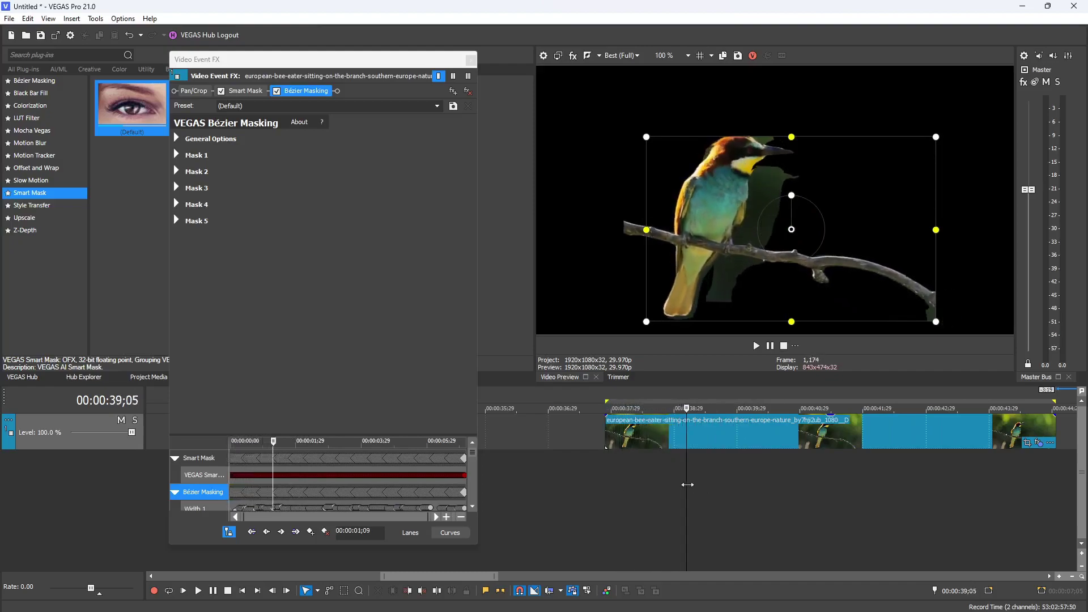
Expand Masks 1 and 2 and disable Masks 2 and 3 in Bézier Masking
{"action": "left_click", "coordinate": [177, 155]}
{"action": "left_click", "coordinate": [177, 354]}
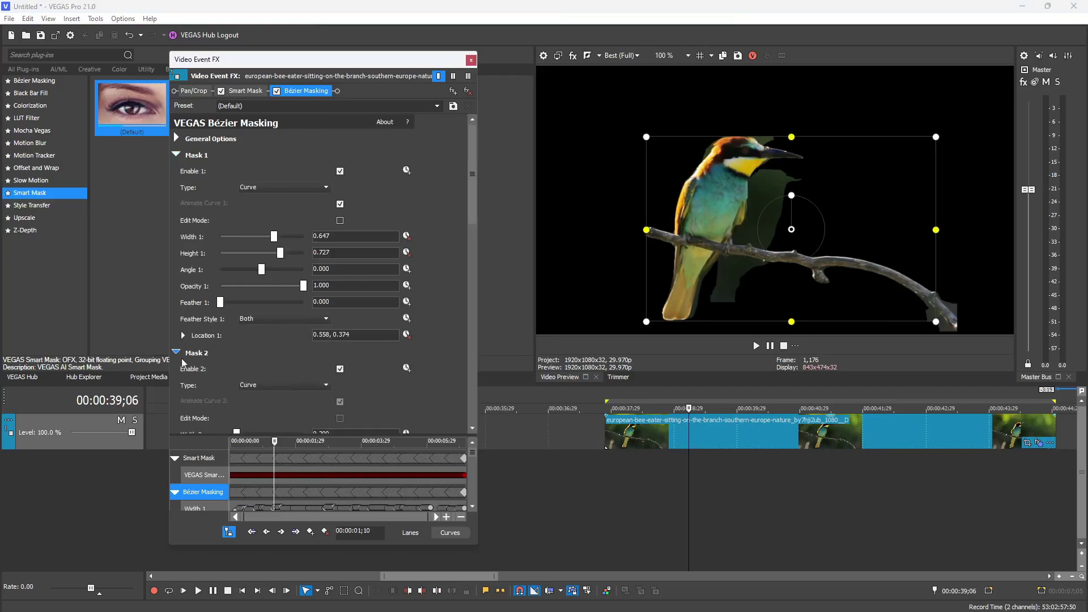
{"action": "left_click", "coordinate": [339, 369]}
{"action": "left_click", "coordinate": [339, 369]}
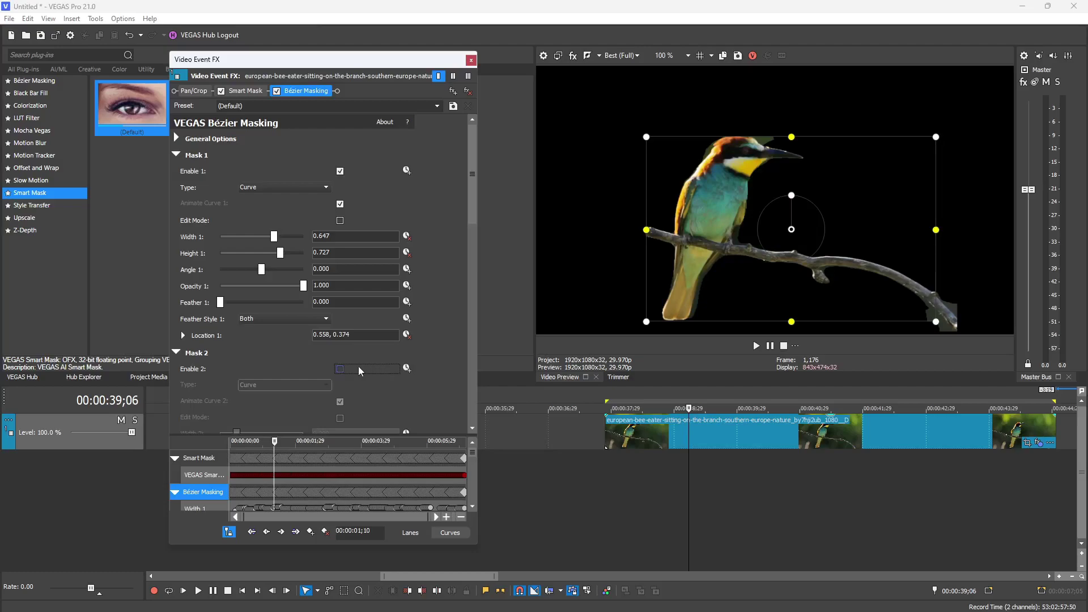
{"action": "left_click", "coordinate": [340, 370]}
{"action": "scroll", "coordinate": [340, 362], "scroll_direction": "down", "scroll_amount": 4}
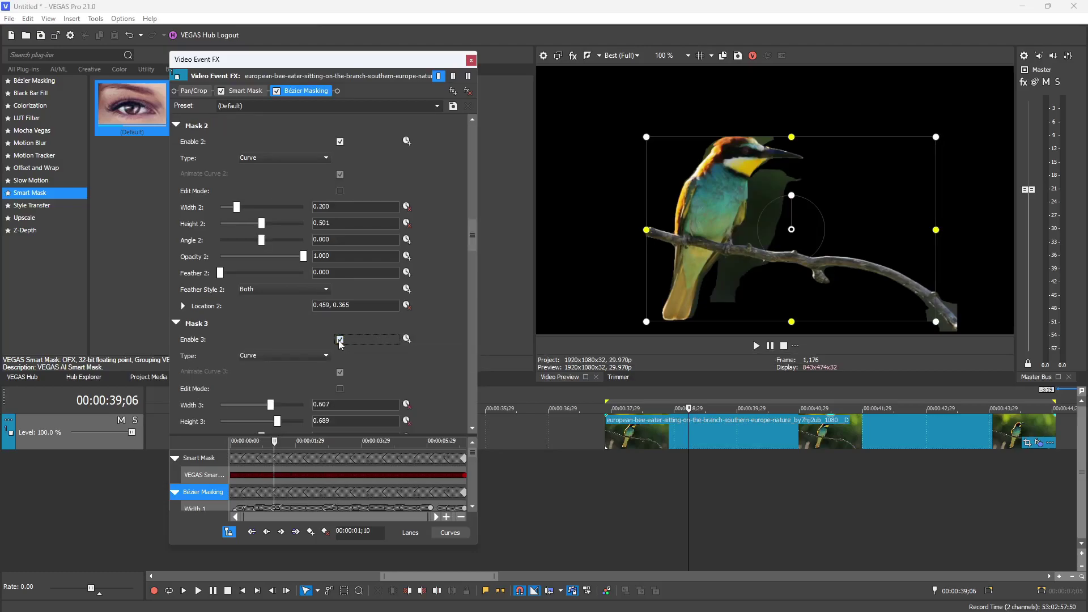
{"action": "left_click", "coordinate": [340, 142]}
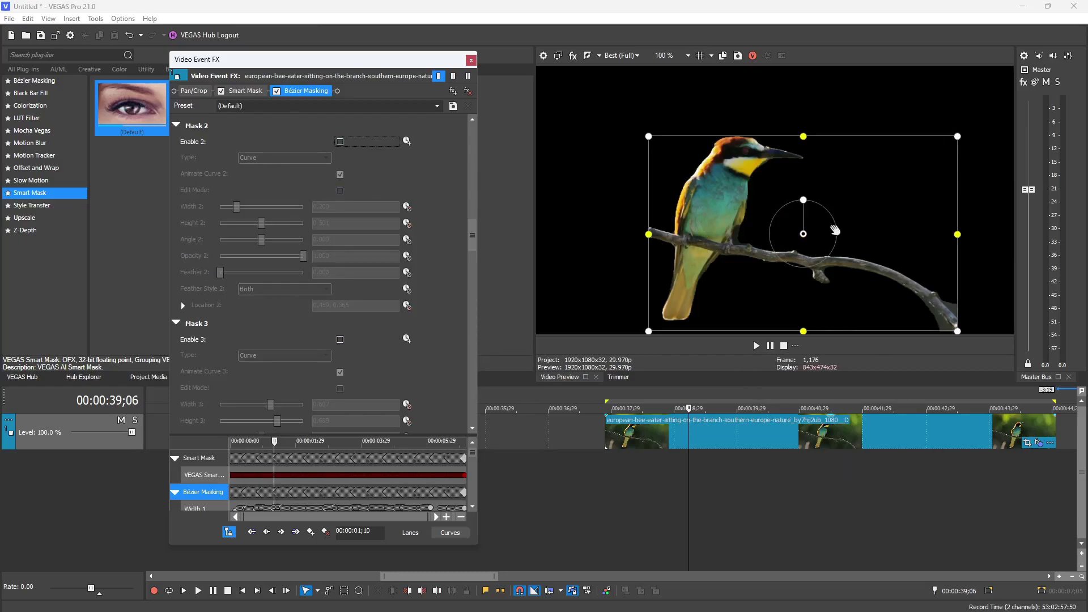
{"action": "scroll", "coordinate": [419, 311], "scroll_direction": "up", "scroll_amount": 5}
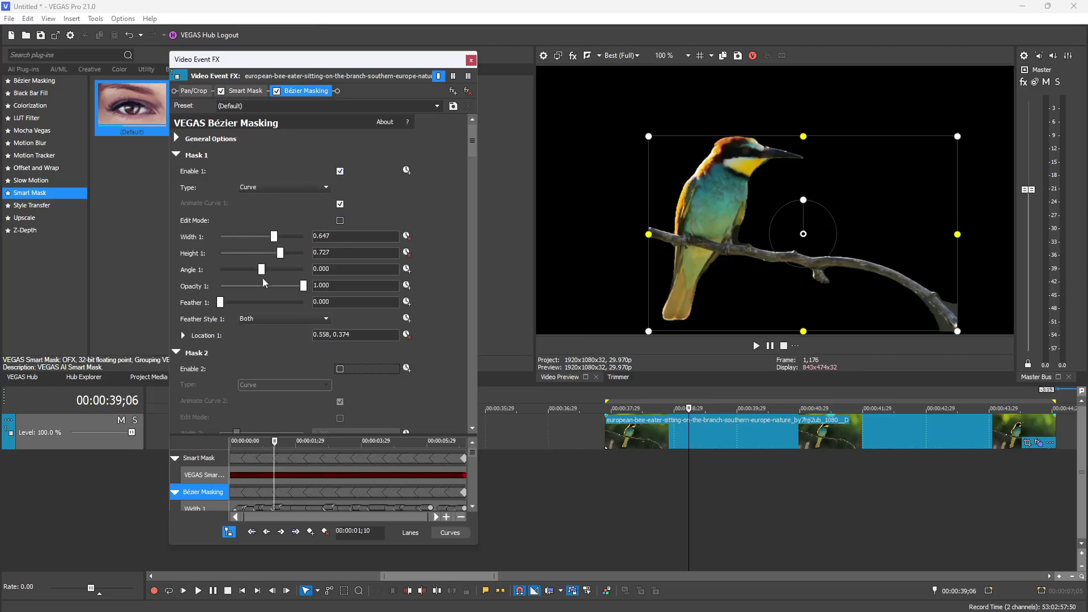
Drag Mask 1's Feather 1 slider to 0.680
{"action": "left_click_drag", "start_coordinate": [221, 302], "coordinate": [225, 307]}
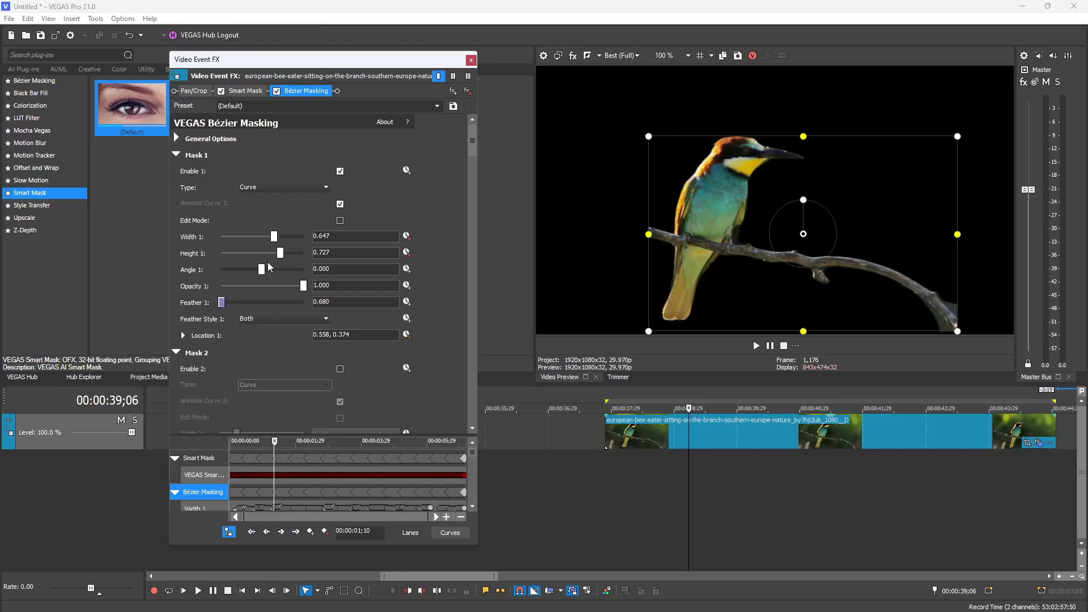